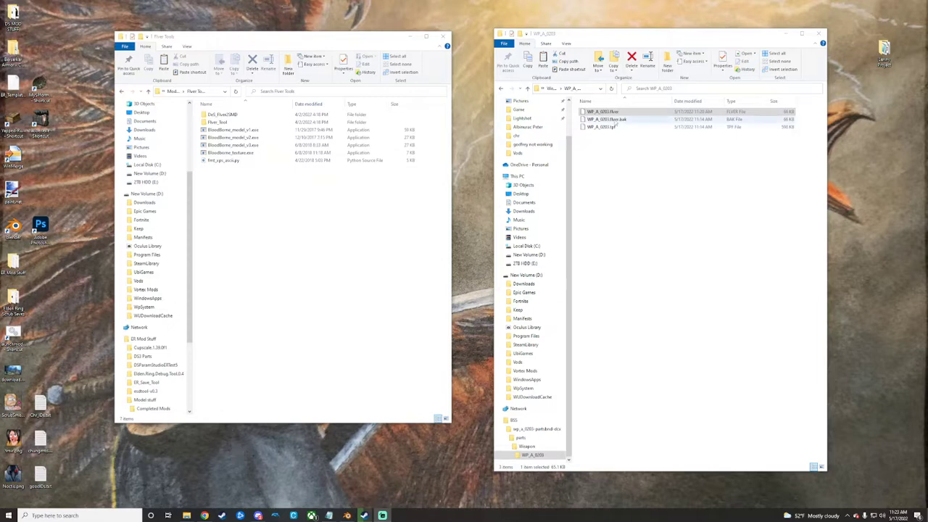
Convert WP_A_0203.flver with the FLVER converter and delete the leftover WP_A_0203.ascii file
click(625, 112)
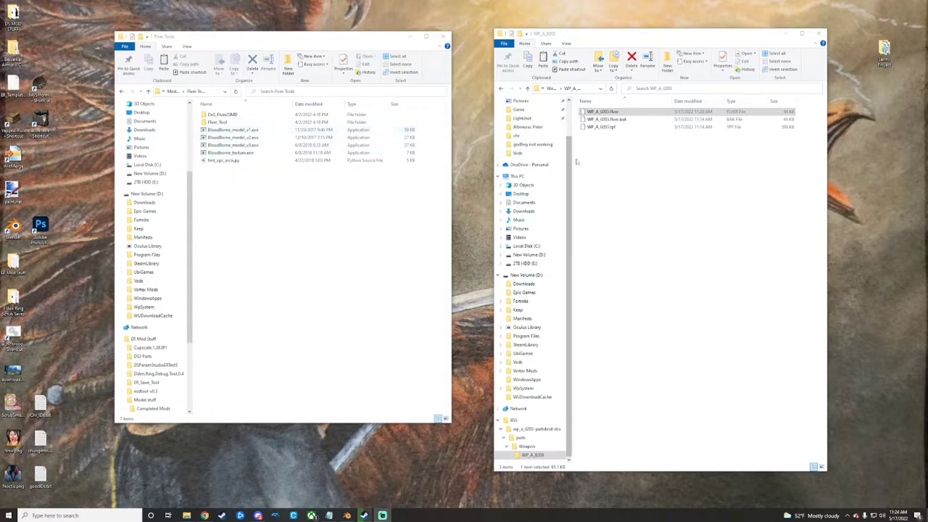
click(632, 113)
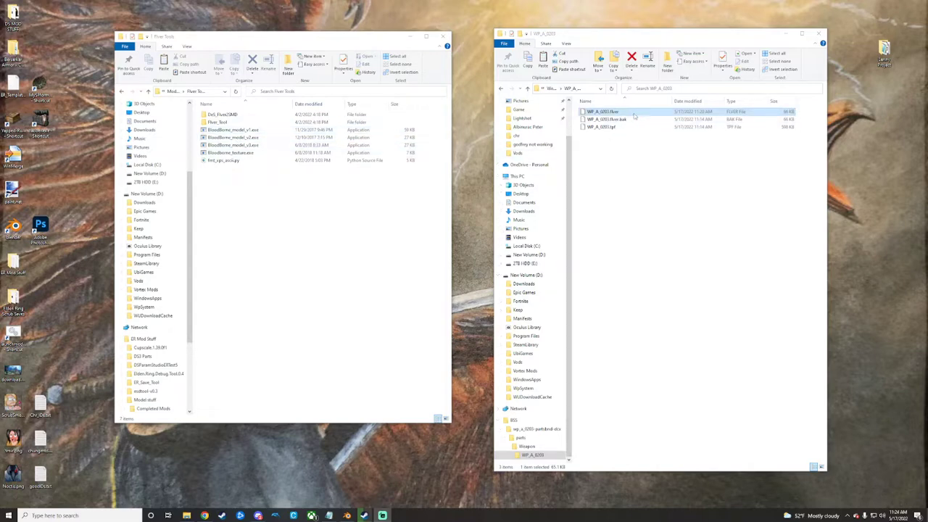
drag(635, 116, 234, 122)
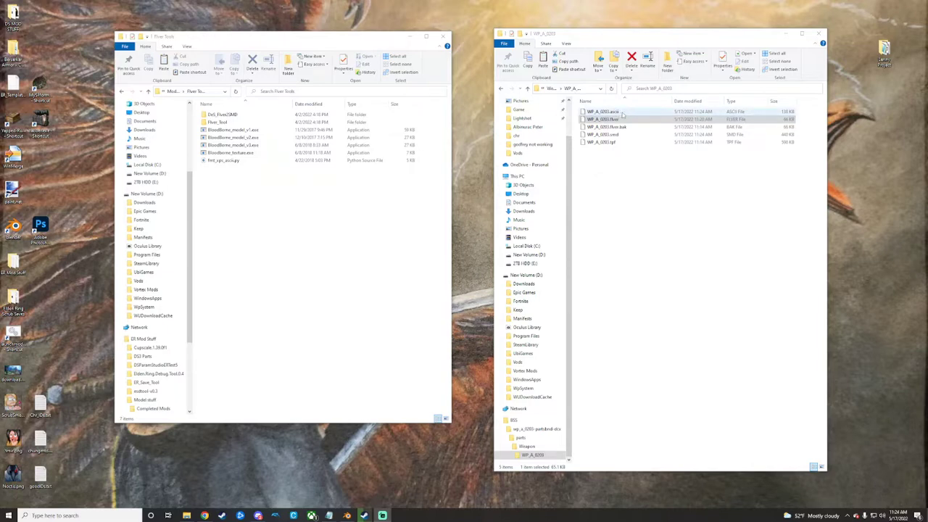
right_click(620, 113)
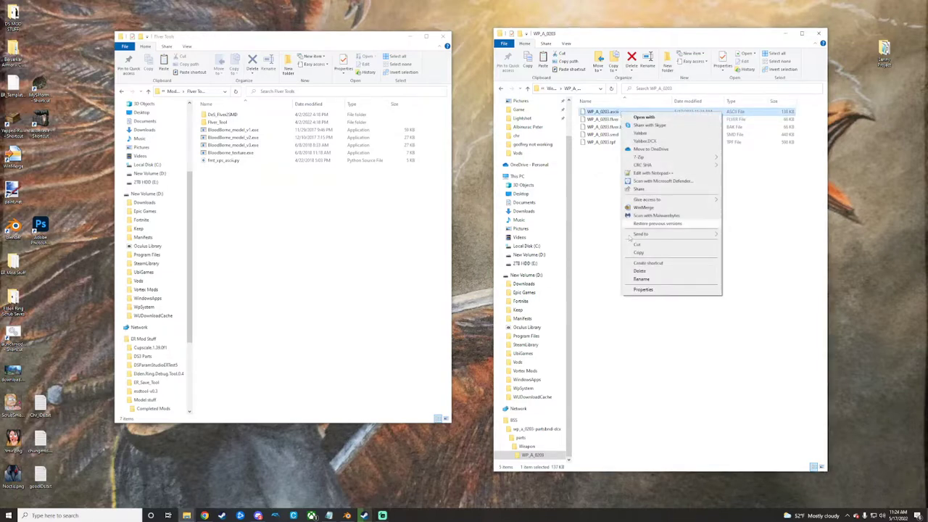
click(634, 271)
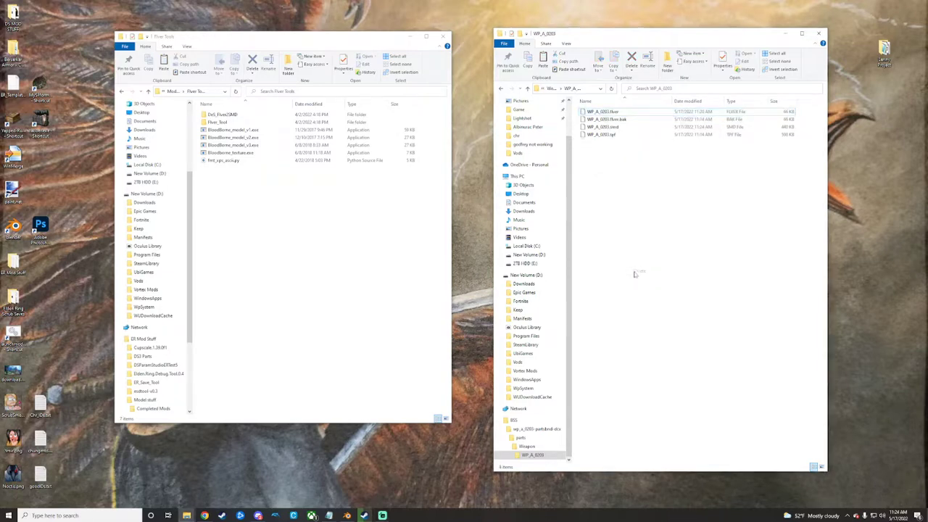
Move WP_A_0203.smd to the desktop and launch Blender
click(630, 128)
drag(629, 128, 67, 190)
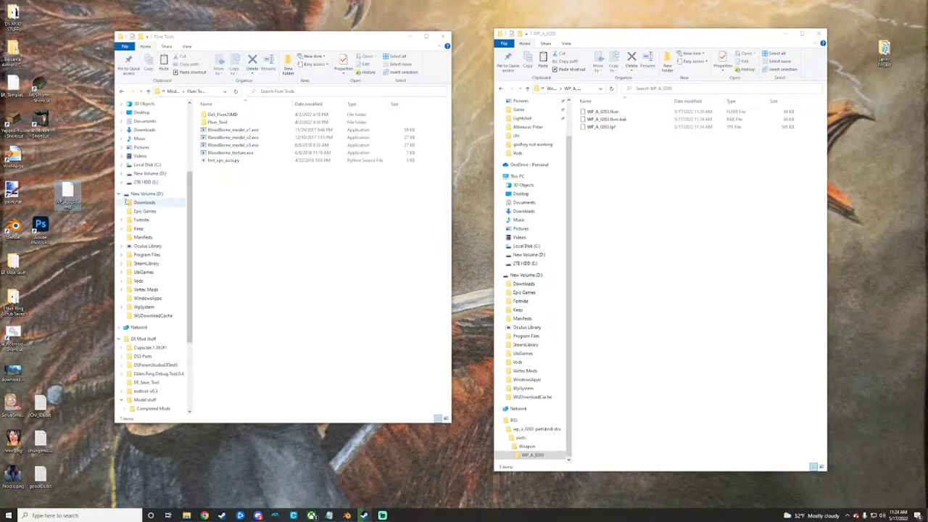
double_click(13, 227)
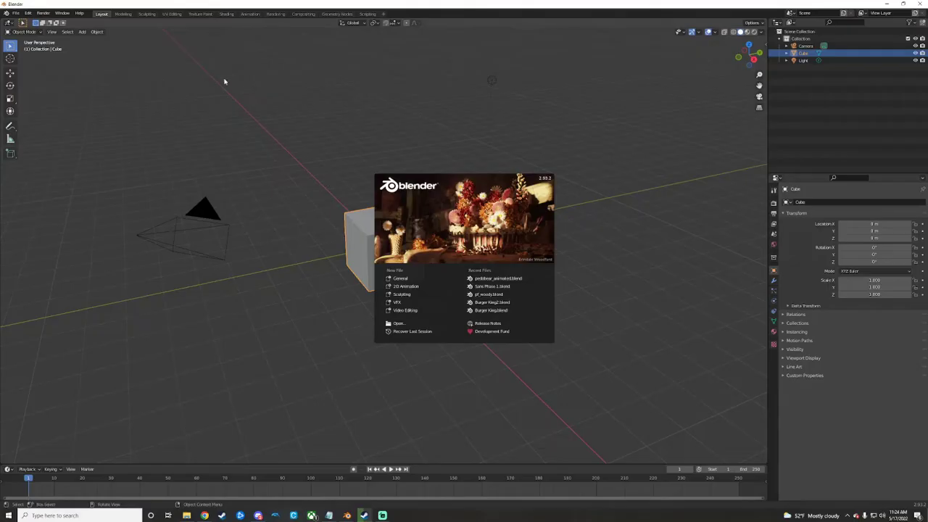
Dismiss the splash and delete the default cube, camera and light
click(205, 124)
key(a)
right_click(346, 273)
click(340, 406)
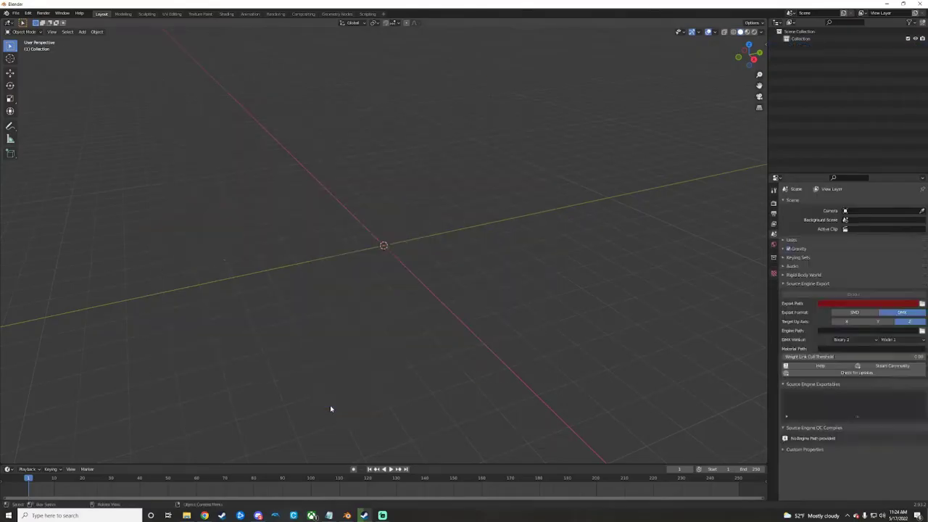
Look through the File > Import formats list and close it without importing
click(15, 13)
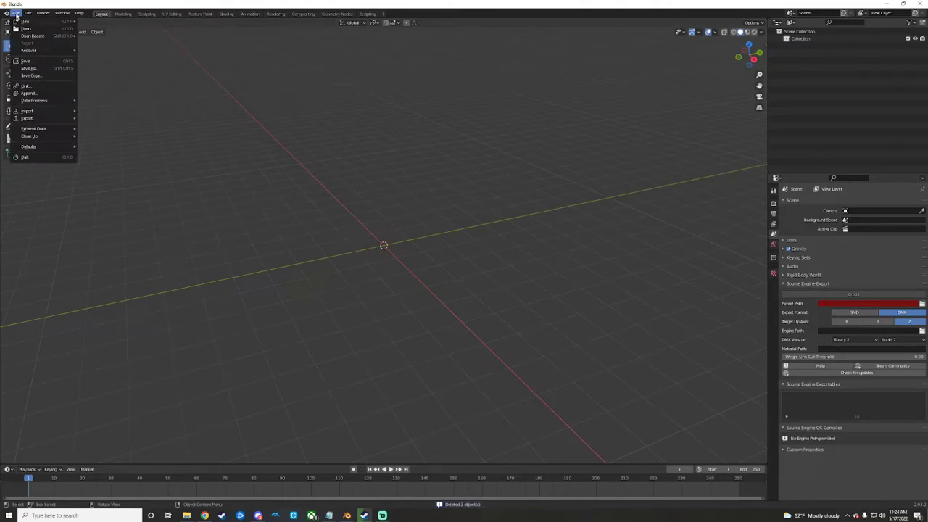
mouse_move(40, 111)
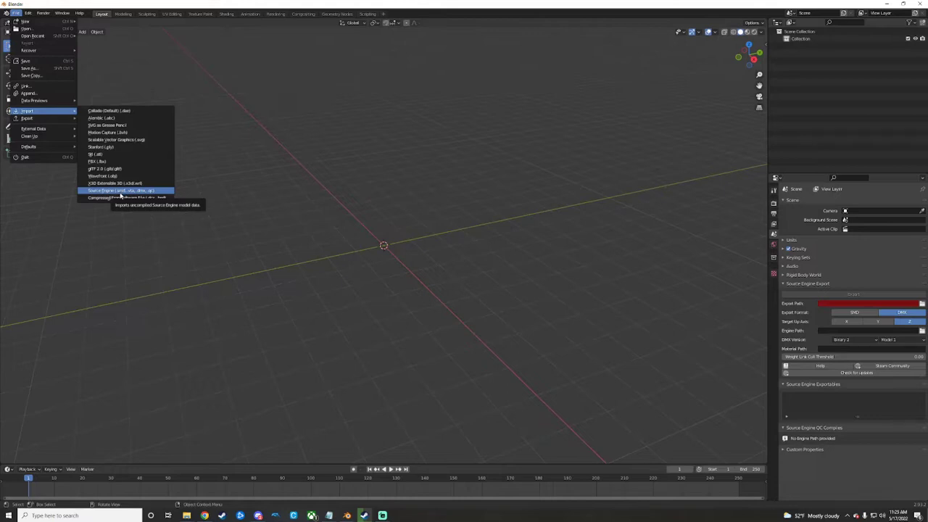
click(15, 13)
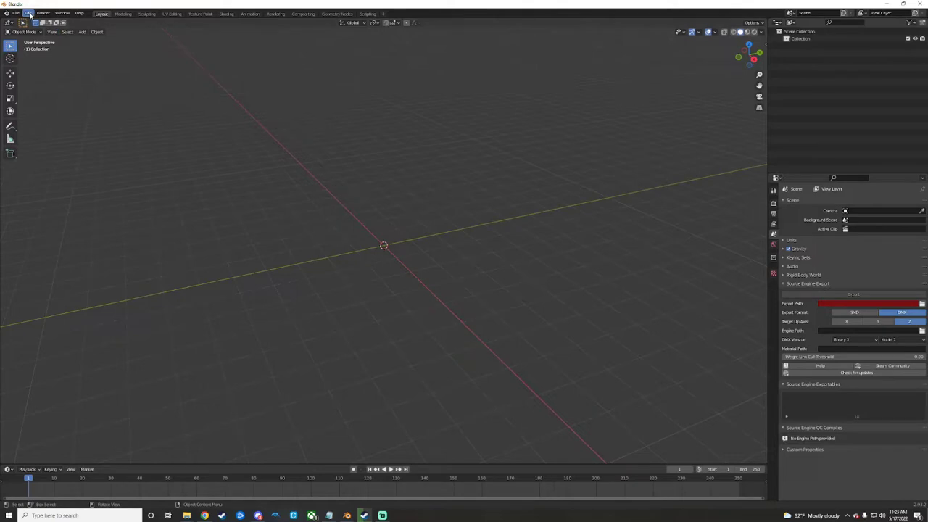
click(29, 13)
click(46, 118)
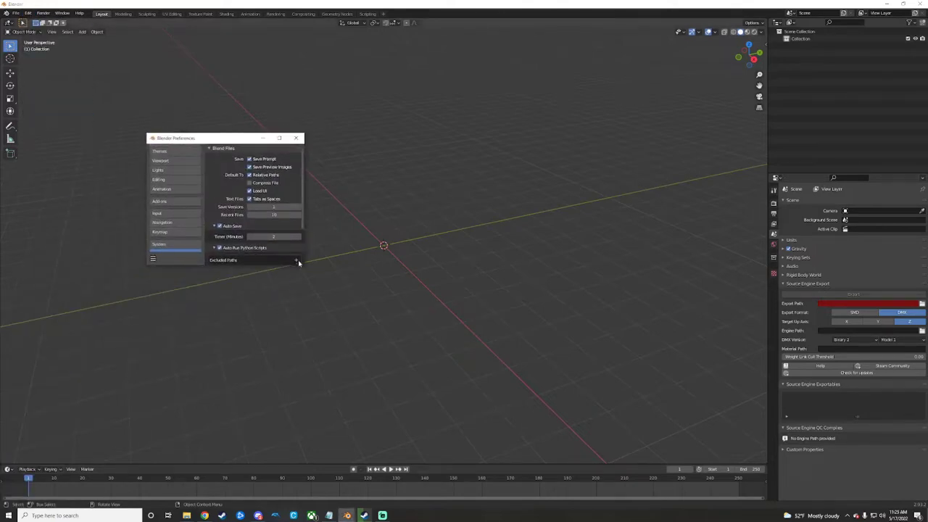
drag(302, 262, 476, 430)
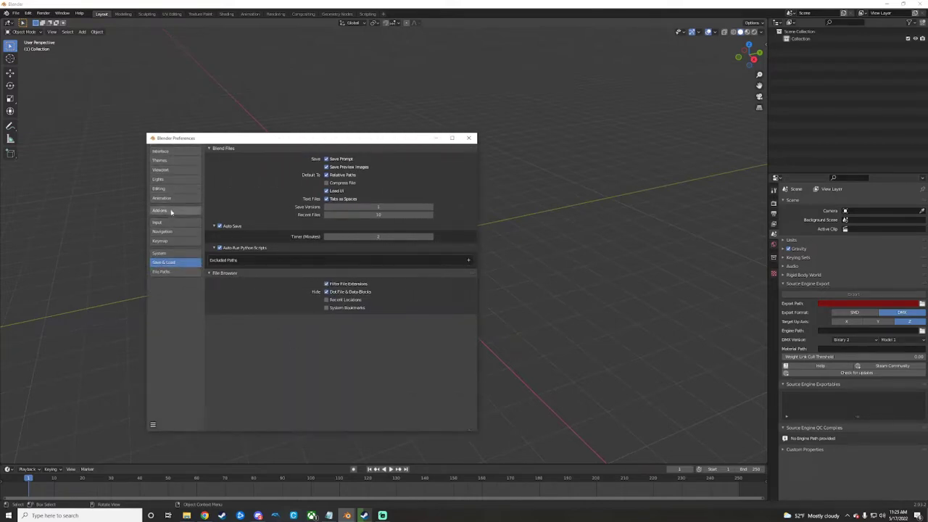
click(172, 211)
click(408, 160)
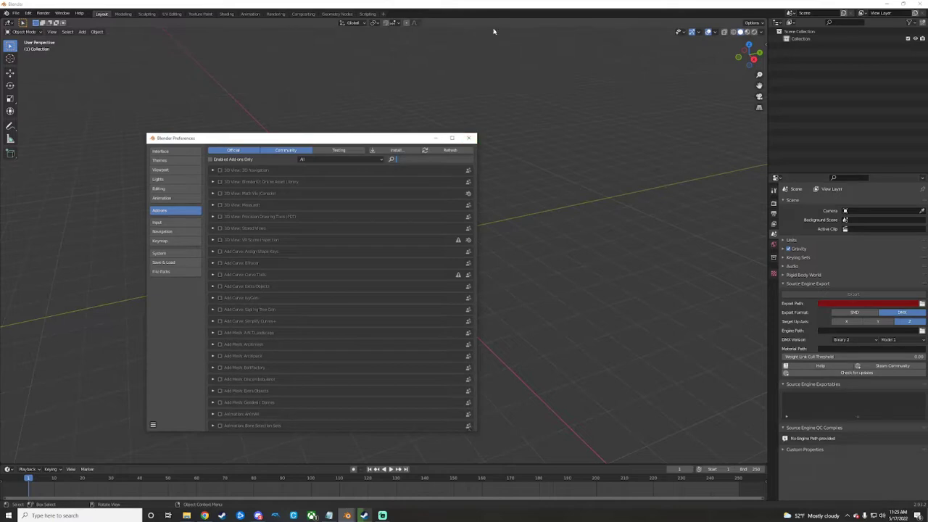
click(470, 138)
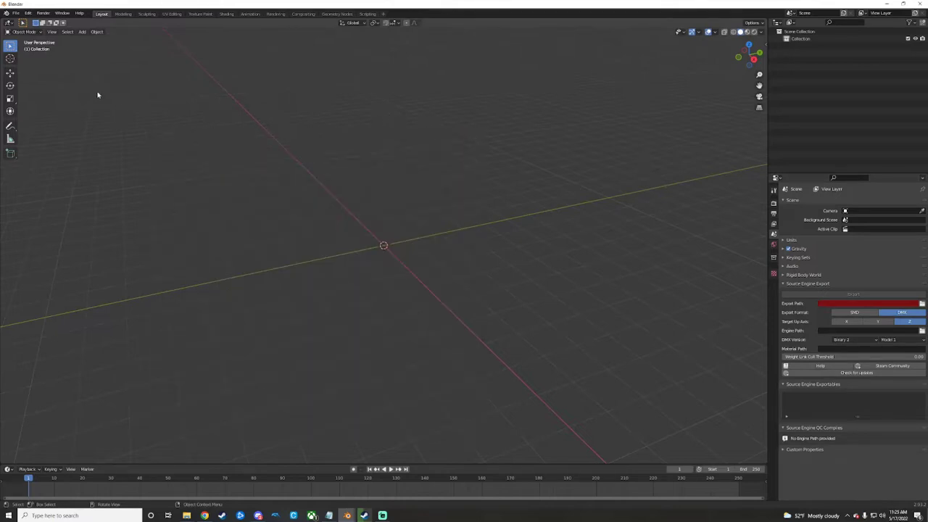
Import WP_A_0203.smd from the desktop with the Source Engine (.smd) importer
click(14, 13)
mouse_move(33, 110)
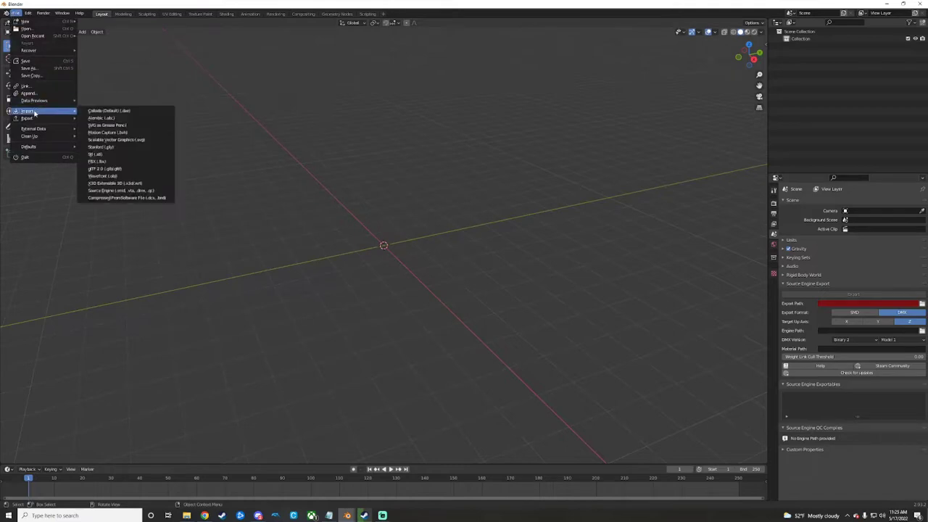
click(119, 190)
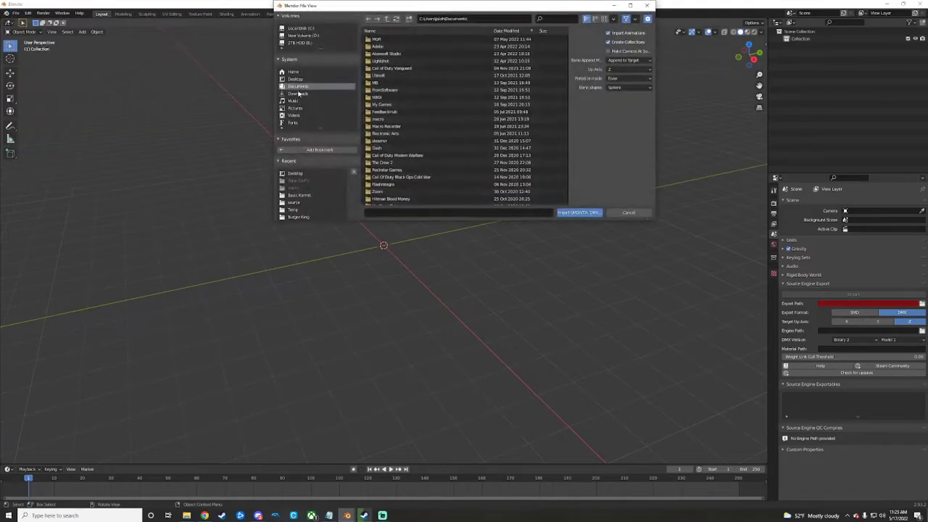
click(392, 184)
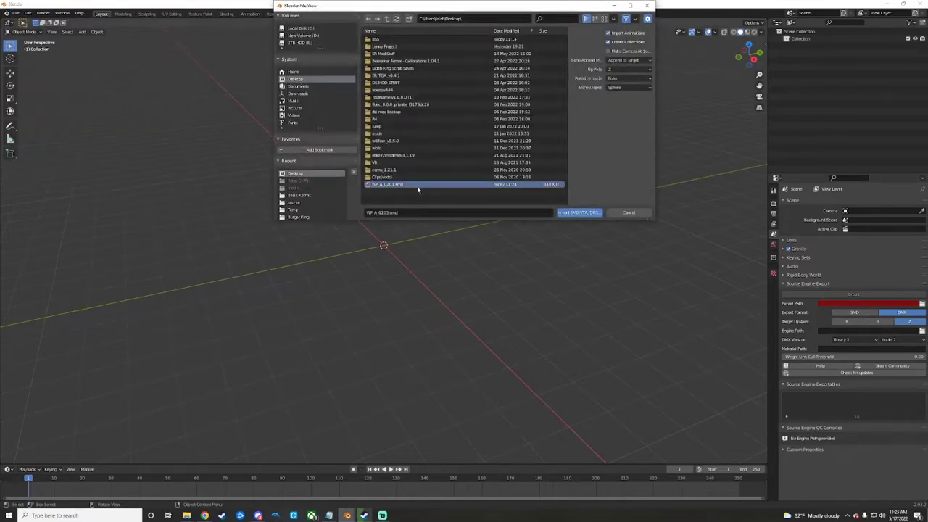
click(572, 213)
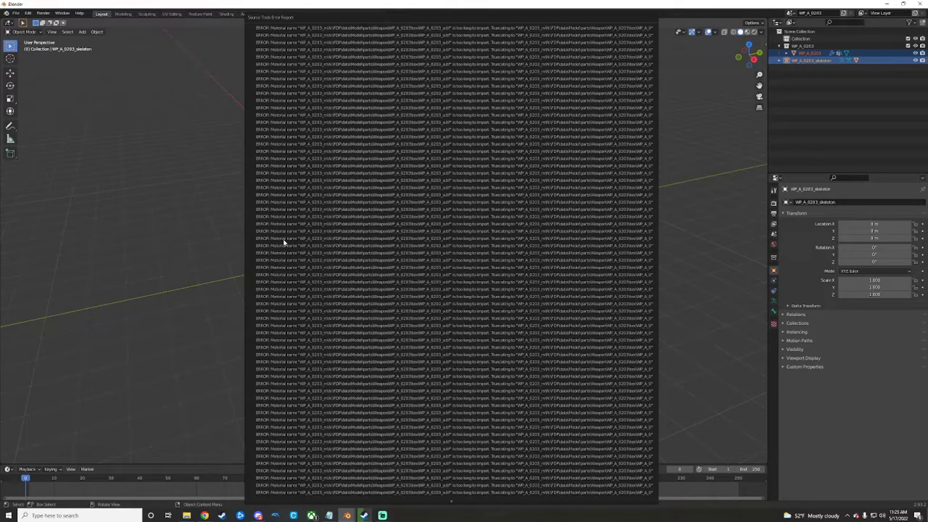
Dismiss the material error report and select the imported sword mesh
click(240, 242)
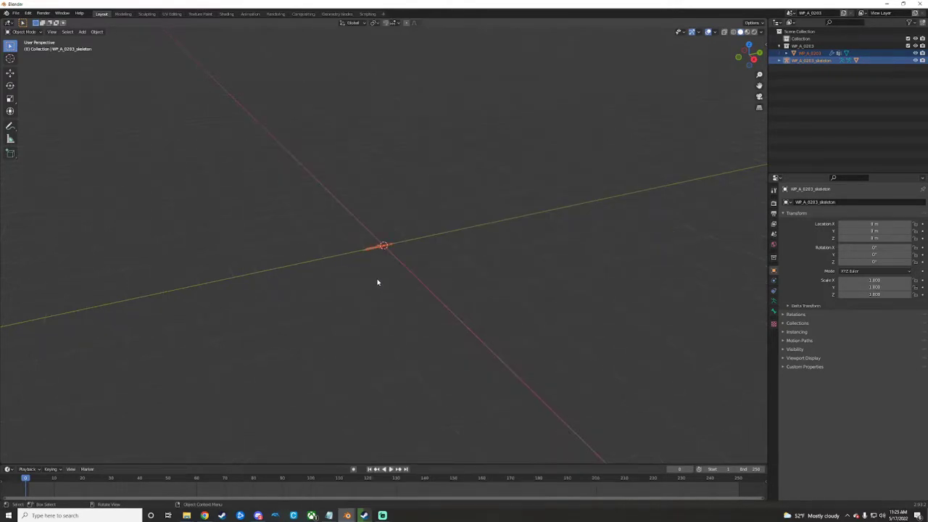
middle_drag(381, 284, 440, 332)
scroll(437, 332, up, 2)
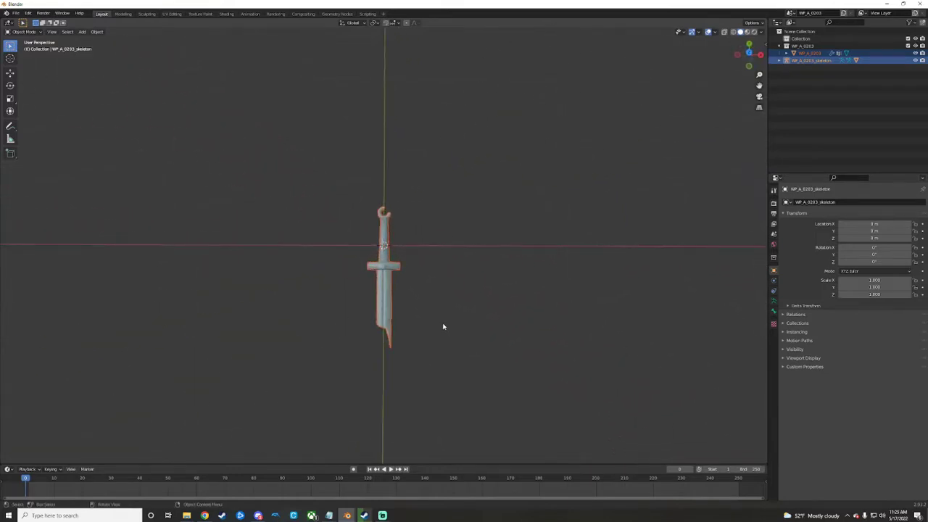
click(381, 270)
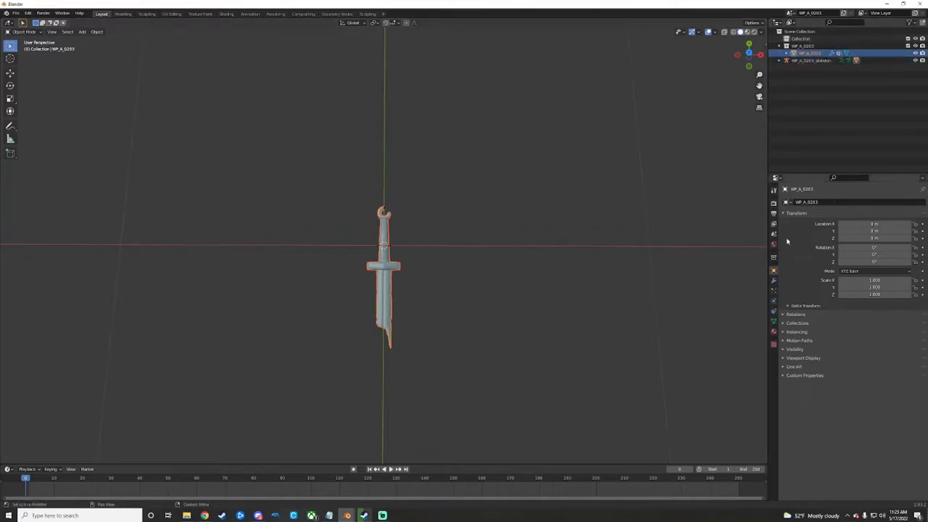
Rename the sword's material to 'broken sword' in the Material properties
click(773, 333)
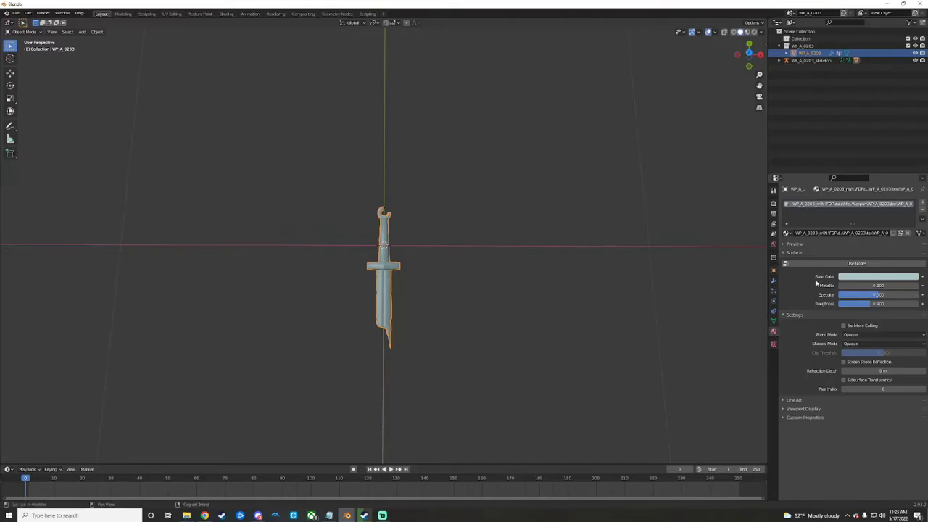
double_click(857, 234)
text(bla)
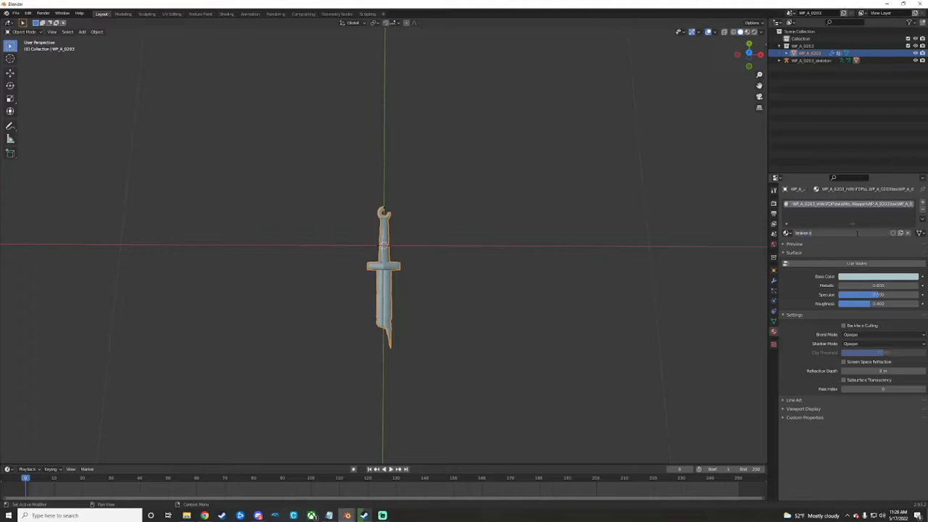
key(Return)
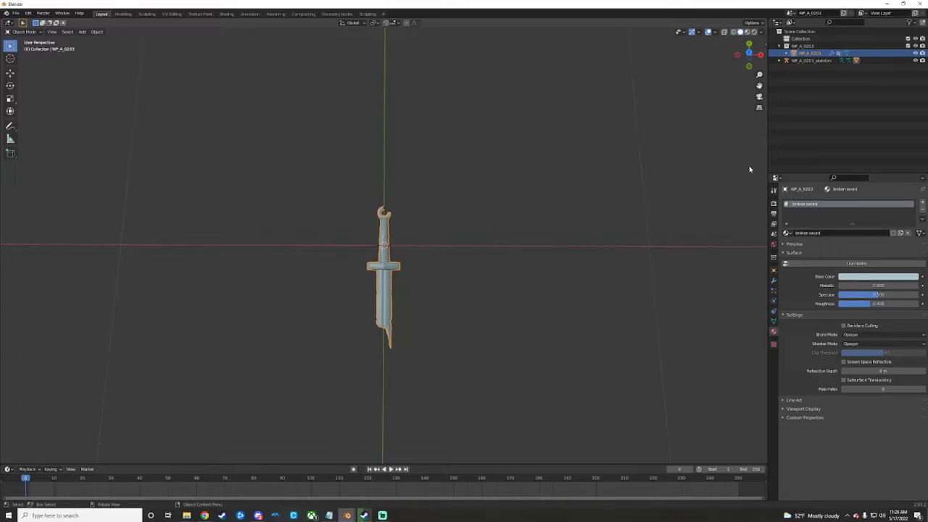
drag(484, 266, 490, 248)
Select the sword and scale it up uniformly by about 2.9 times
middle_drag(490, 248, 466, 267)
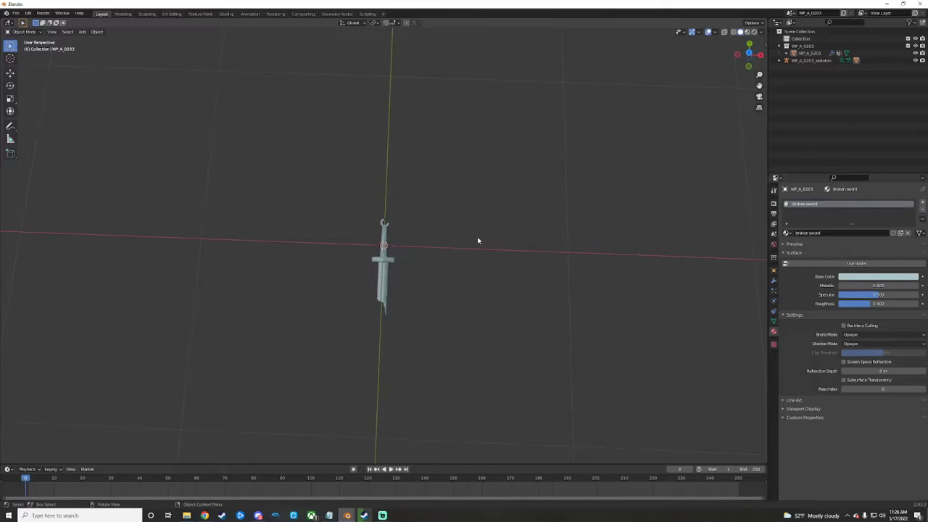
middle_drag(503, 230, 356, 232)
click(358, 248)
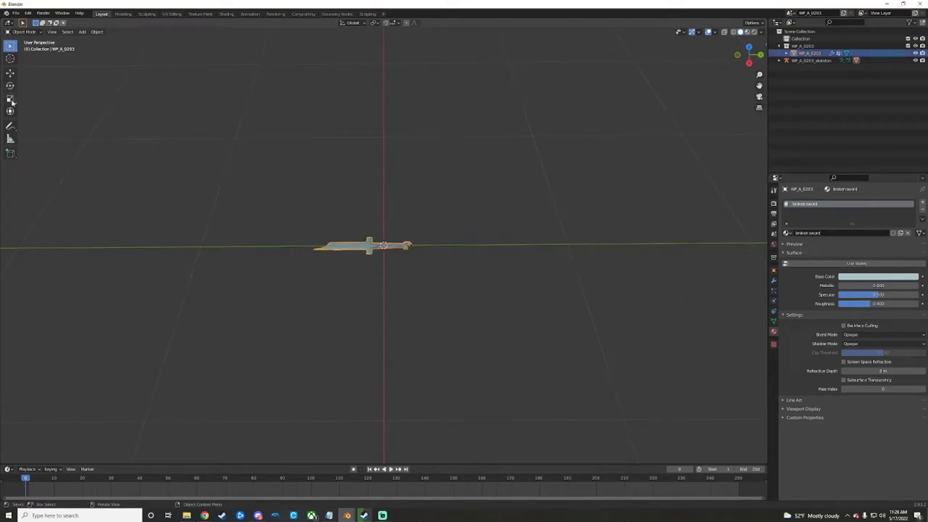
click(11, 98)
drag(358, 268, 271, 271)
middle_drag(406, 282, 428, 296)
scroll(431, 295, down, 3)
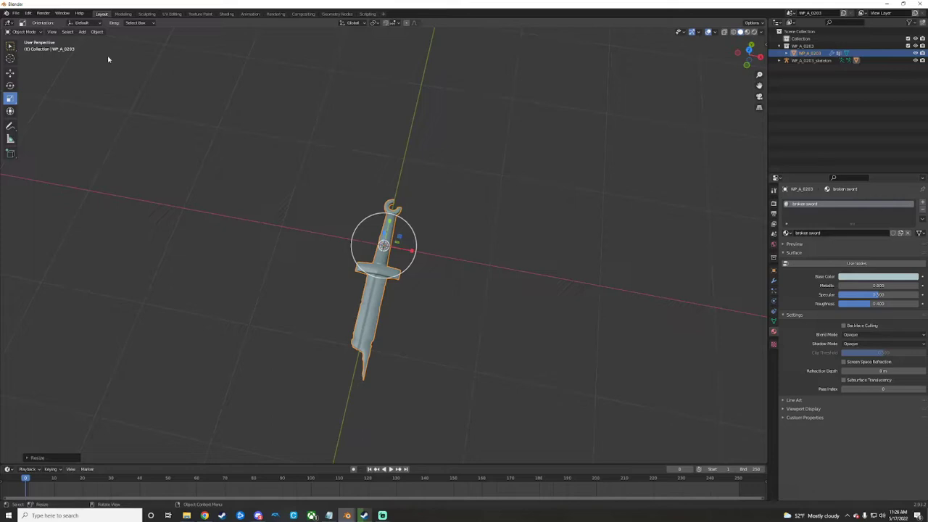
Apply all transforms to the sword with Object > Apply > All Transforms
click(96, 32)
mouse_move(110, 72)
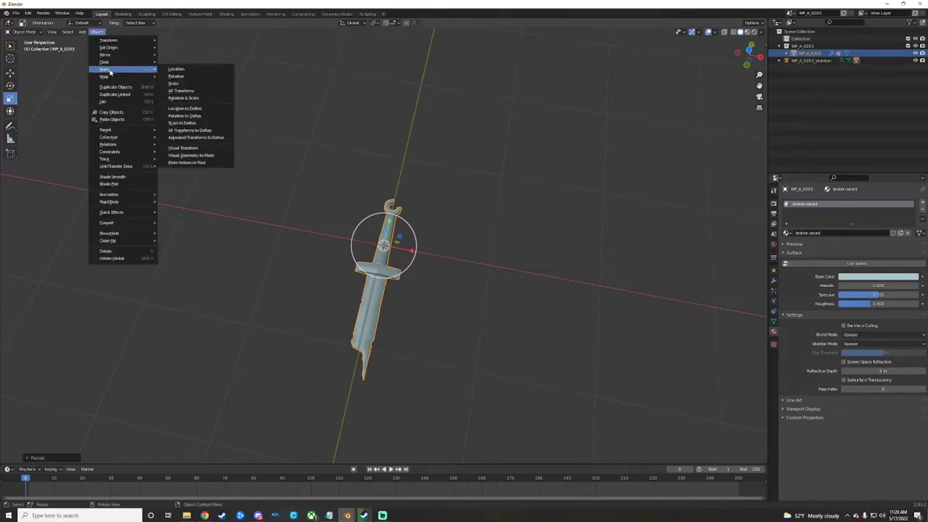
click(182, 90)
click(292, 269)
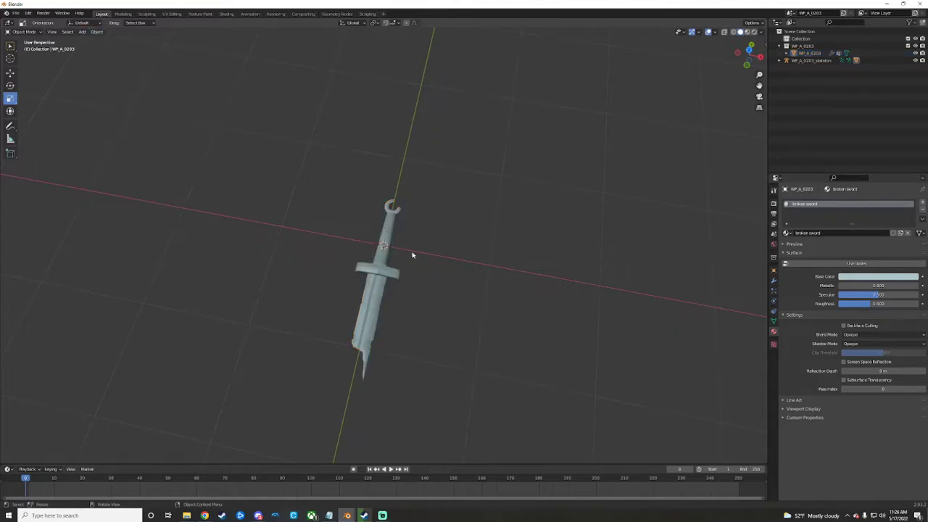
middle_drag(399, 263, 319, 252)
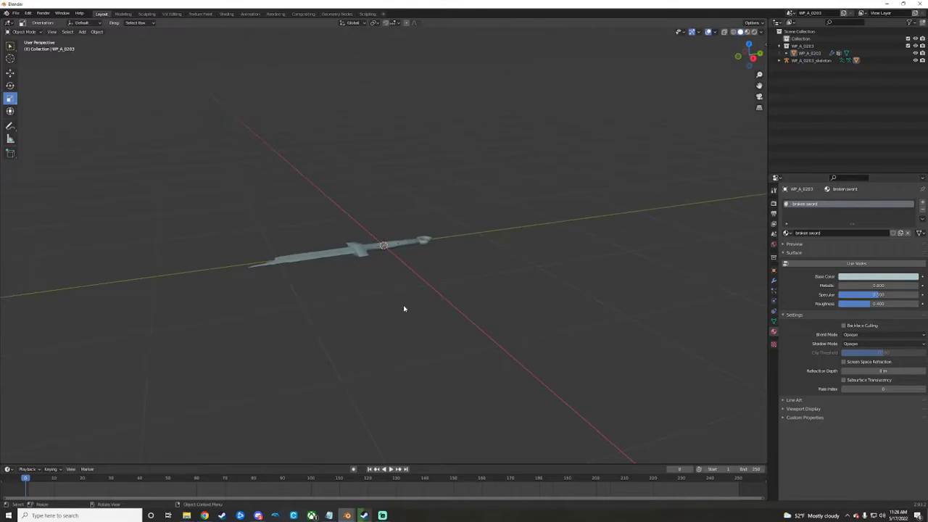
middle_drag(404, 308, 438, 297)
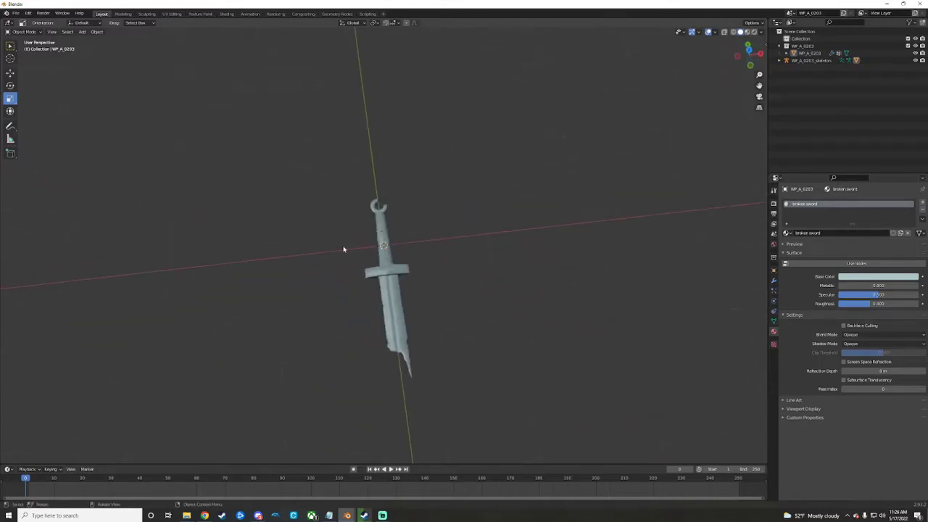
Open the FBX export dialog and browse to the Desktop folder
click(15, 14)
mouse_move(32, 121)
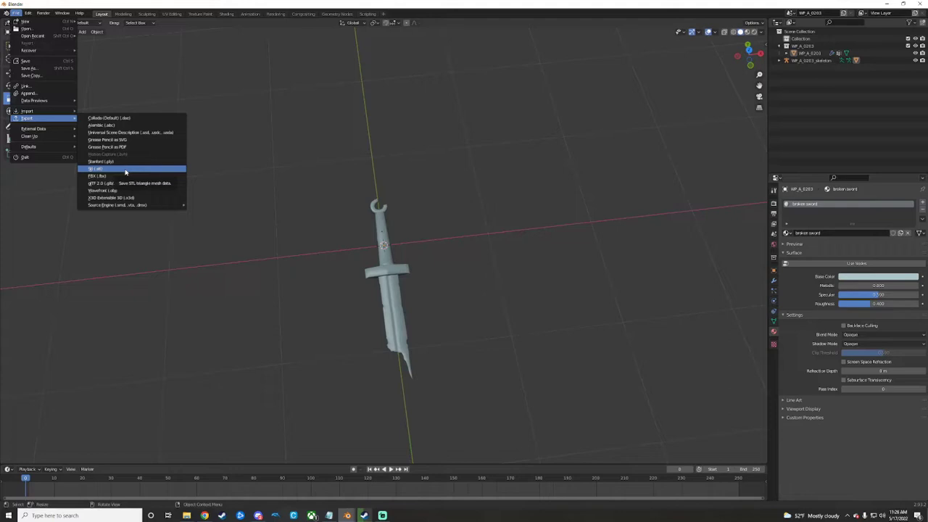
click(102, 176)
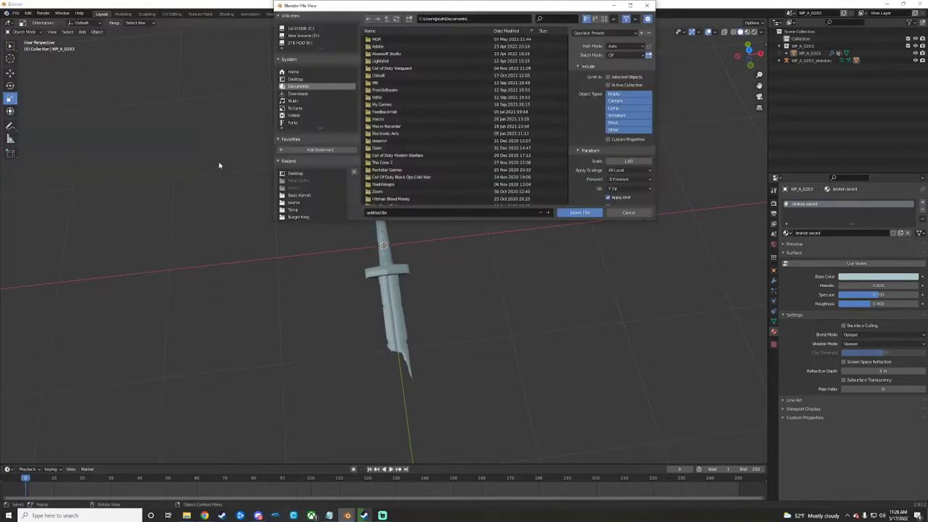
click(384, 213)
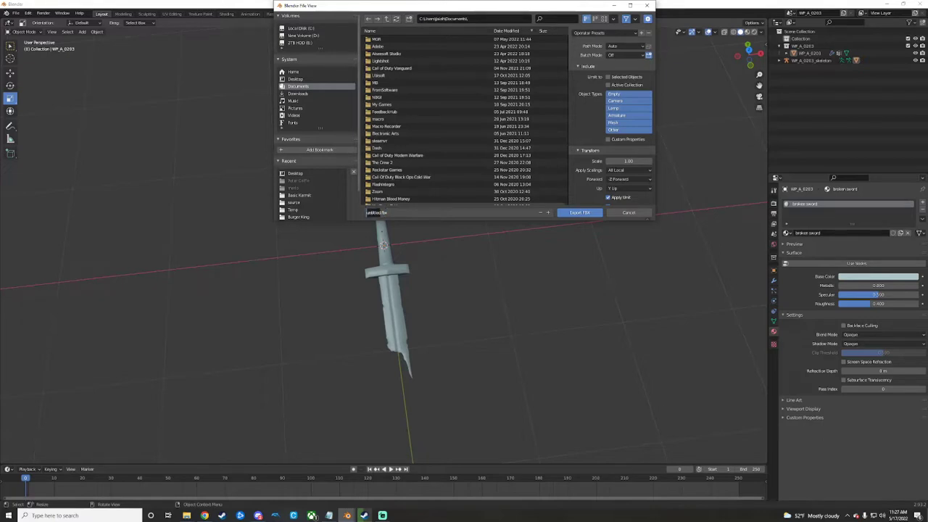
click(294, 79)
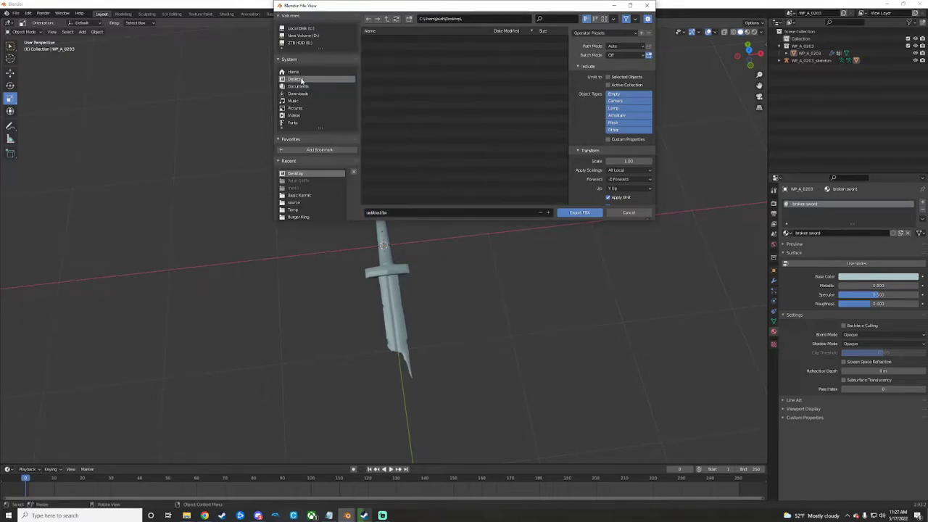
click(376, 212)
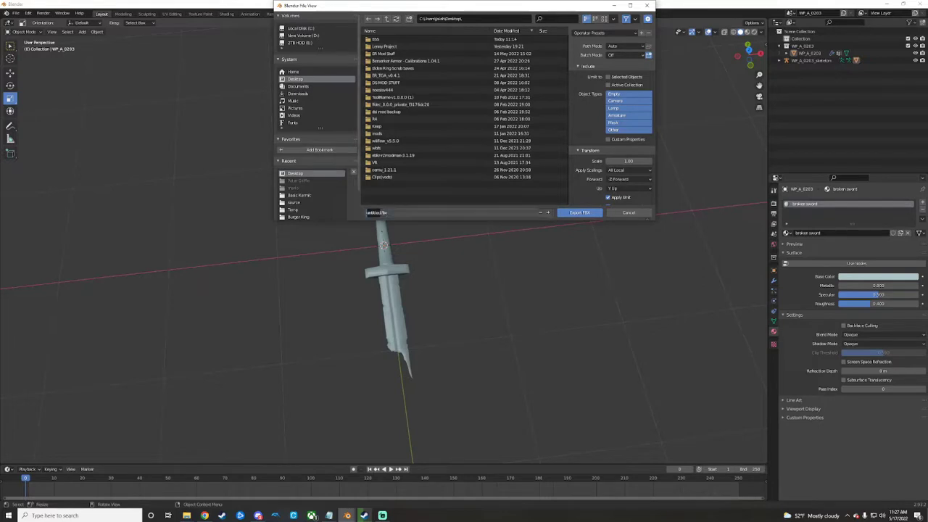
Cancel the export and show the sword's Object Data properties with Normals expanded
click(647, 5)
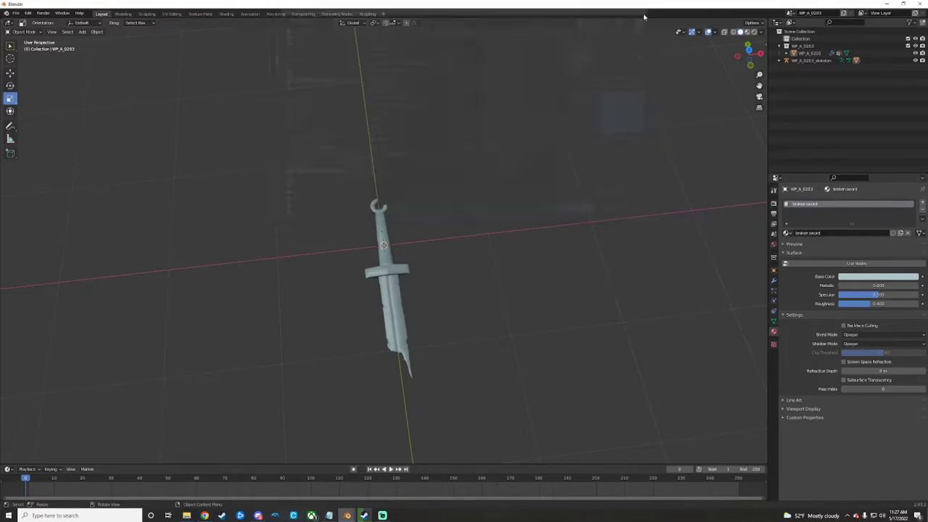
click(394, 266)
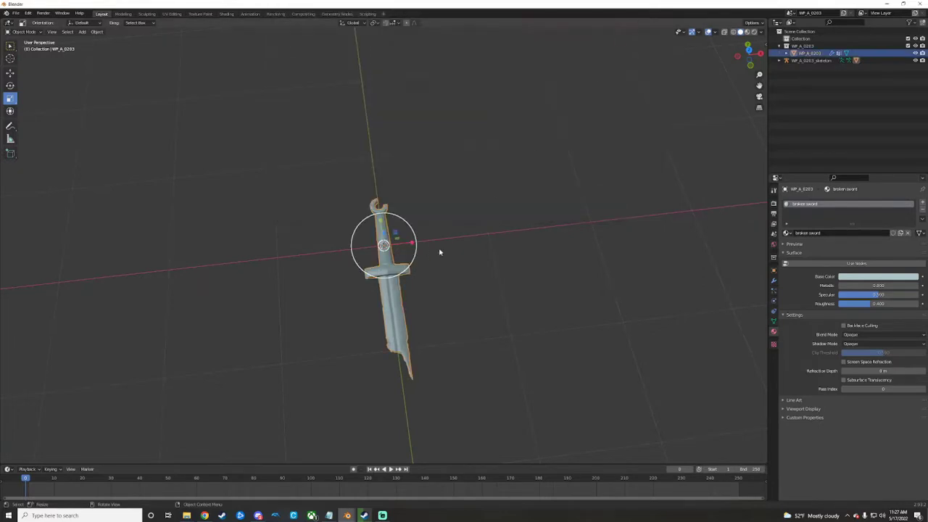
click(773, 321)
click(782, 340)
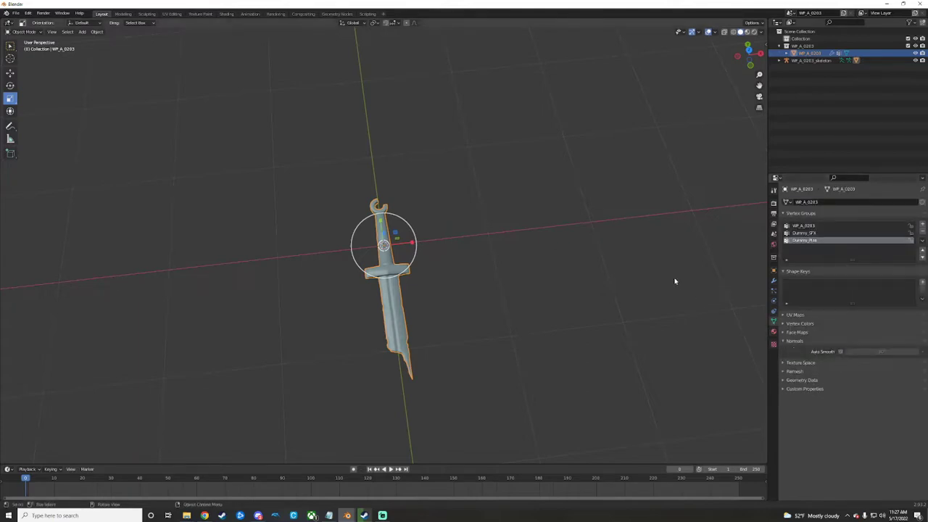
mouse_move(566, 258)
middle_down()
mouse_move(576, 261)
mouse_move(561, 266)
middle_up()
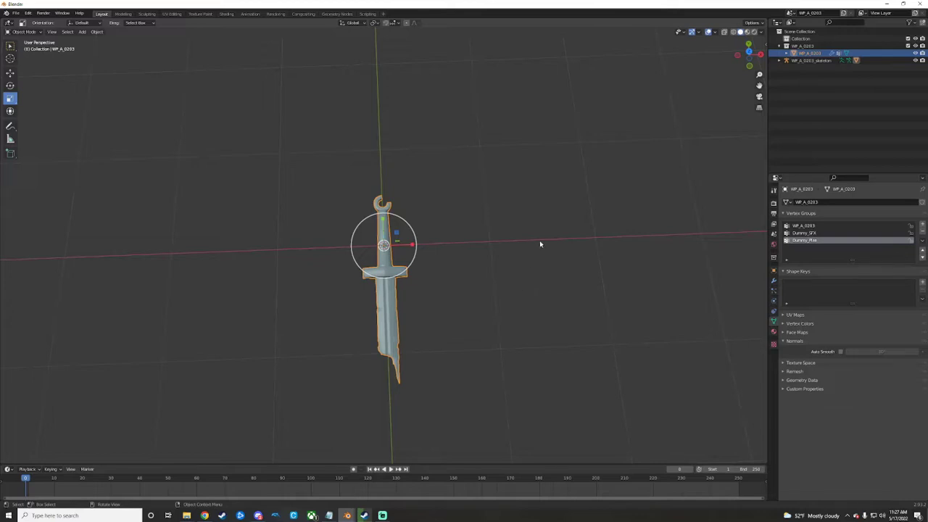
middle_drag(472, 313, 513, 313)
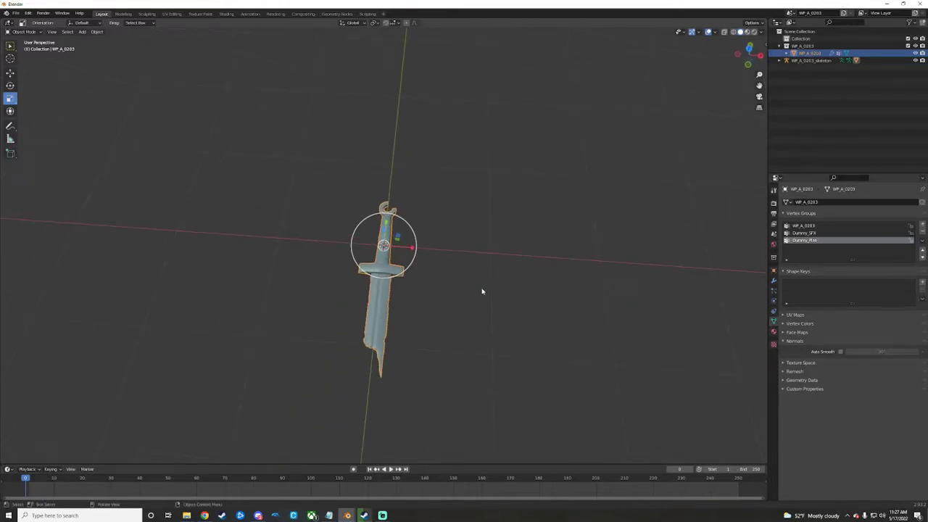
middle_drag(459, 327, 464, 326)
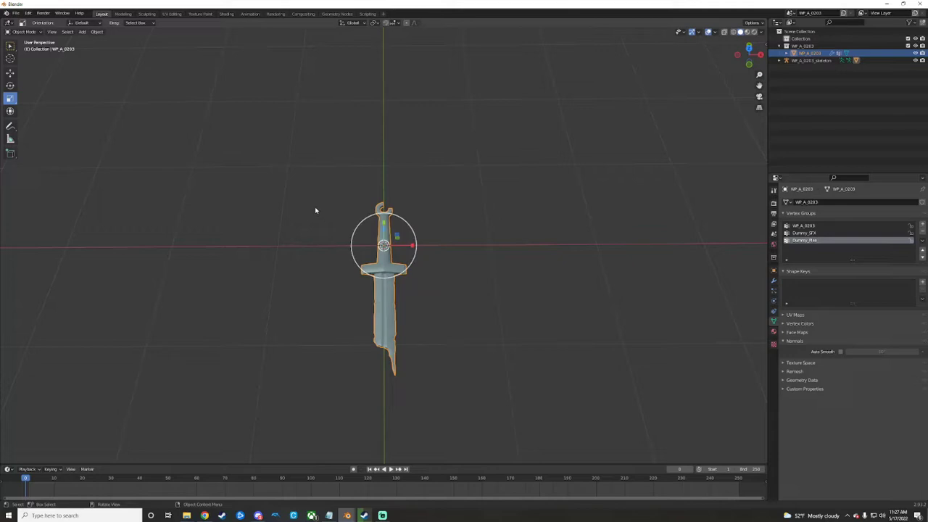
Enter Edit Mode and triangulate the sword mesh's faces with Ctrl+T
click(22, 32)
click(21, 46)
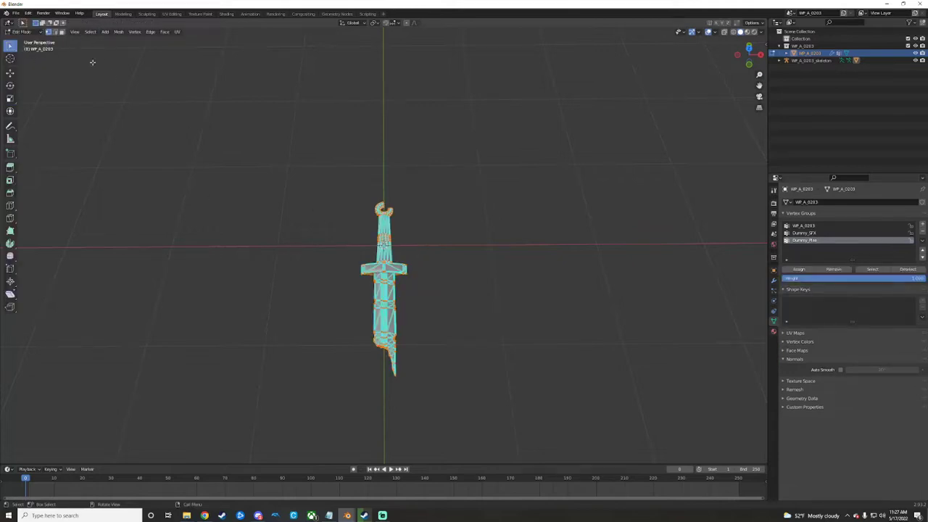
click(91, 32)
key(ctrl+t)
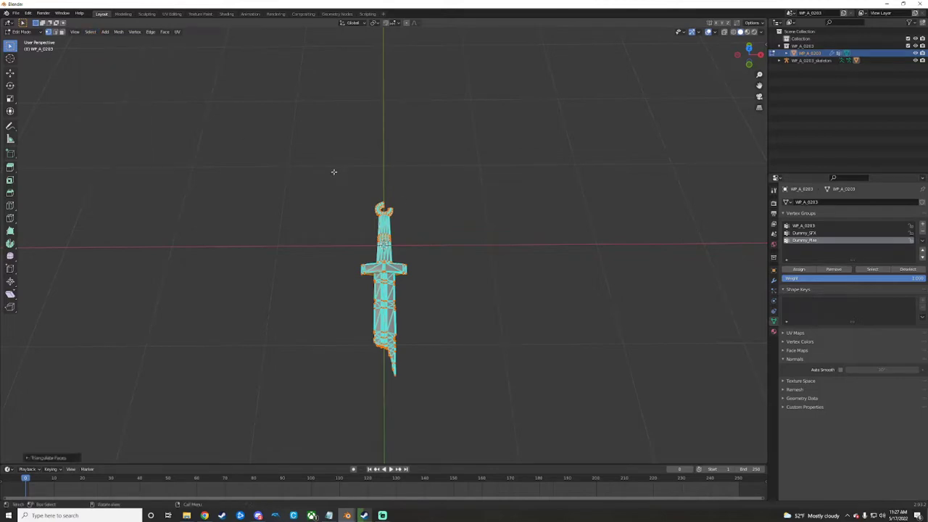
click(45, 457)
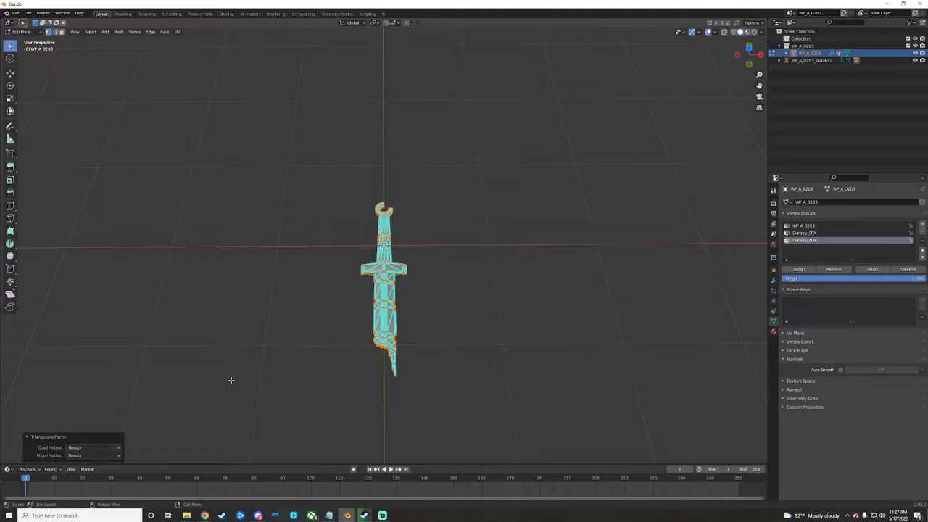
Deselect the mesh and orbit around the sword to inspect its triangles
click(267, 349)
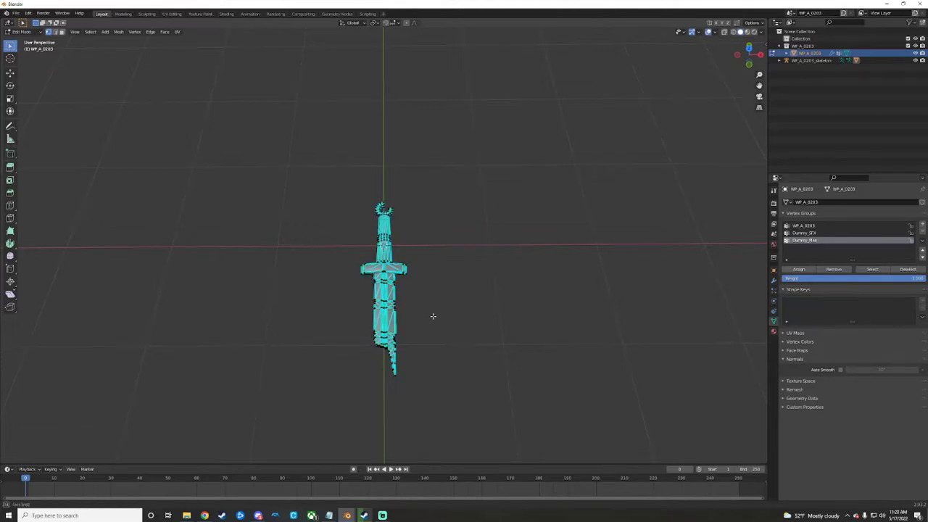
middle_drag(433, 314, 435, 316)
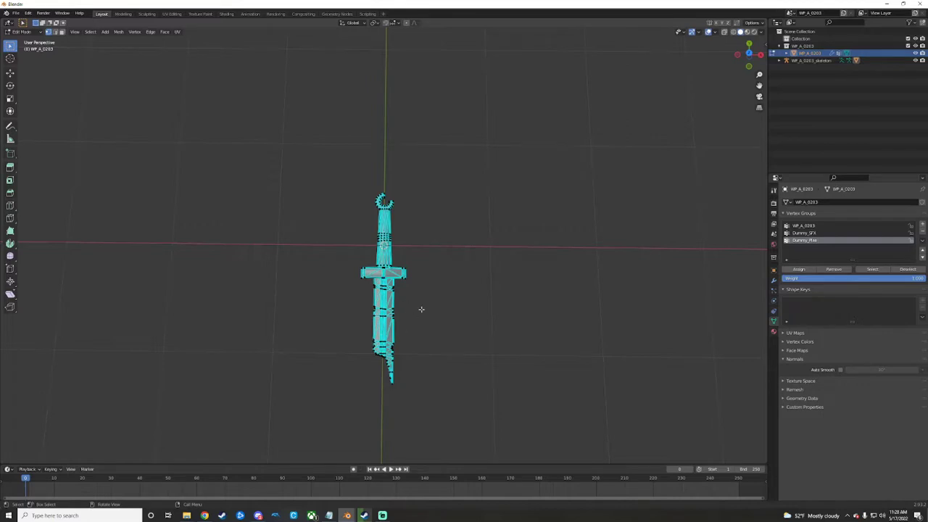
middle_drag(421, 309, 148, 327)
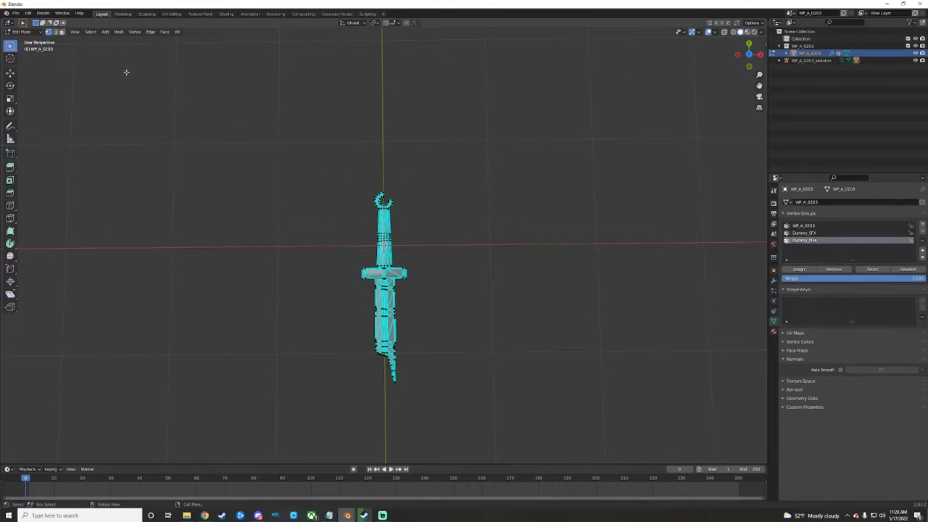
click(22, 31)
Return to Object Mode, export the sword as bs.fbx, and minimize Blender
click(25, 40)
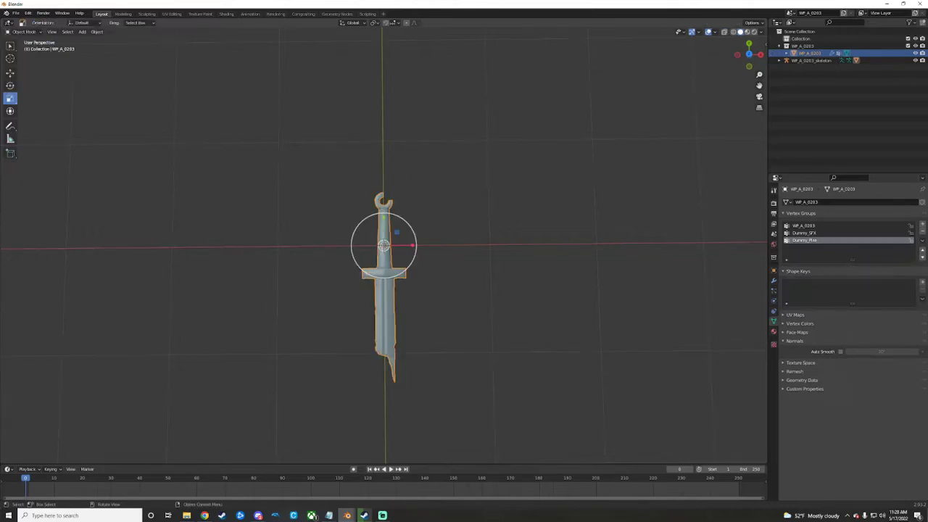
click(15, 13)
mouse_move(29, 118)
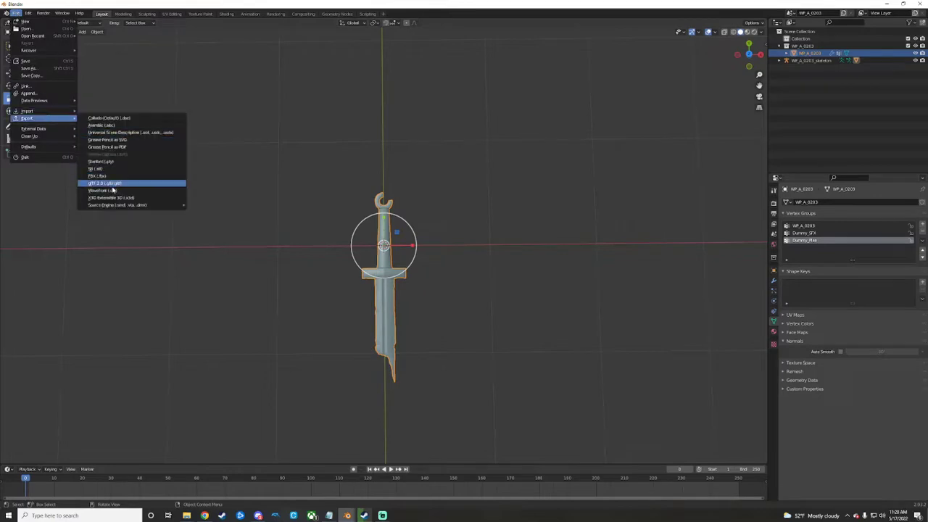
click(97, 176)
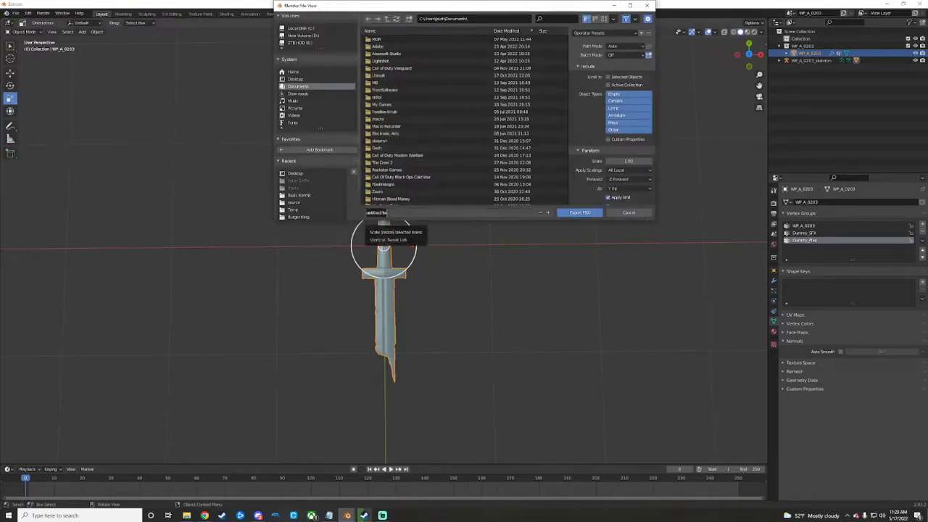
text(bs)
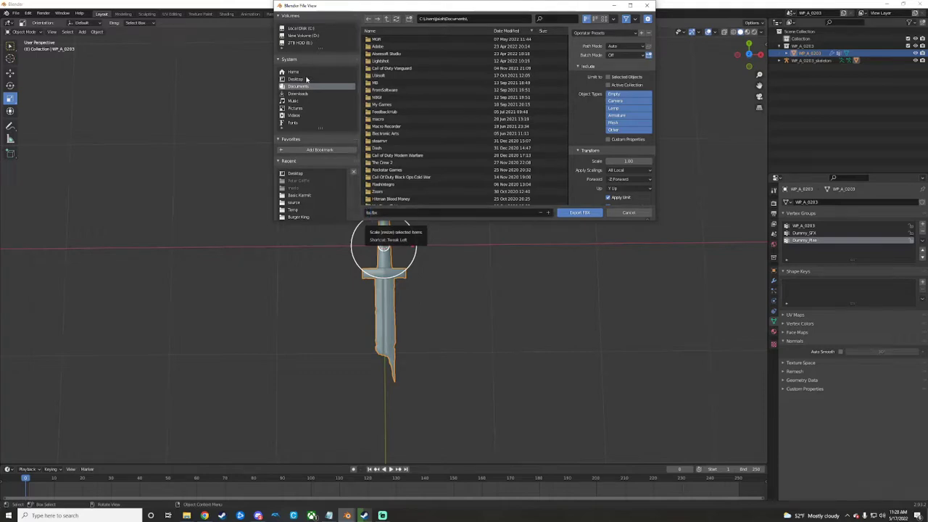
click(579, 212)
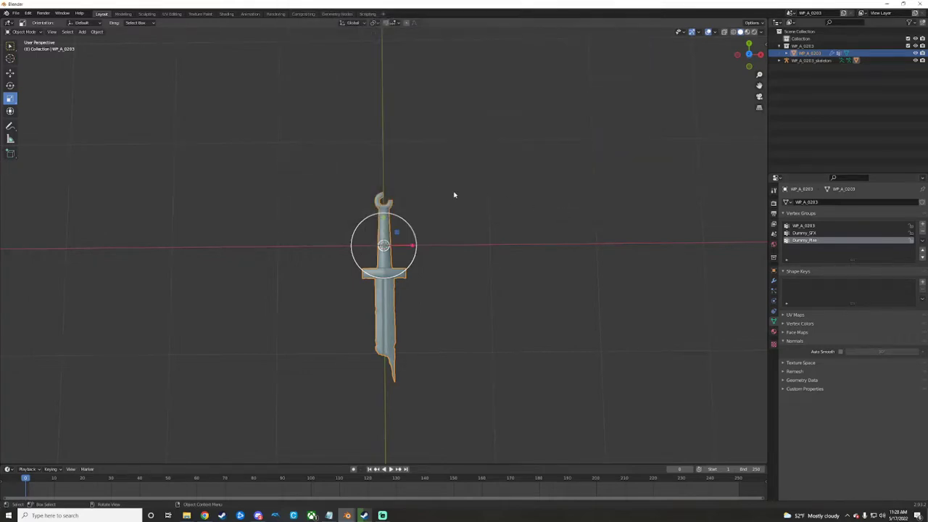
click(886, 4)
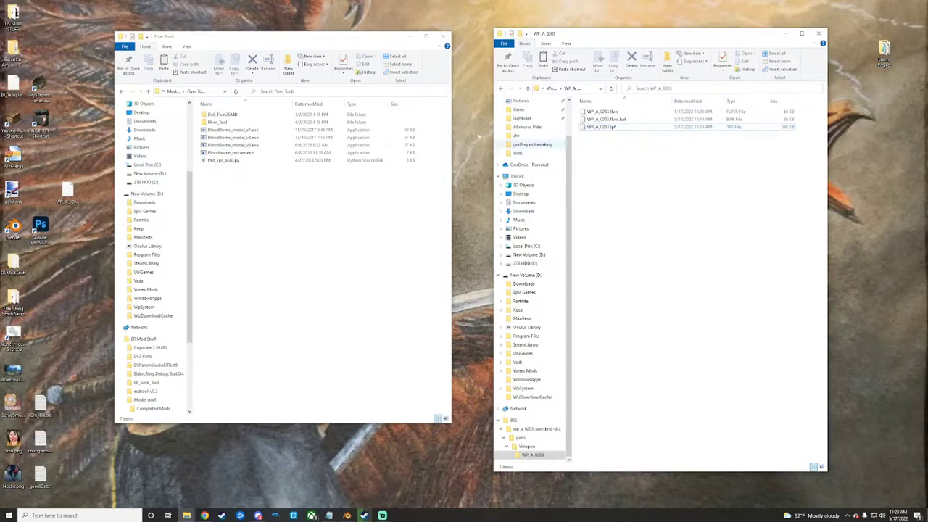
Drop ER_Template.flver onto MySFormat to open it, then enlarge the FLVER Viewer window
click(36, 93)
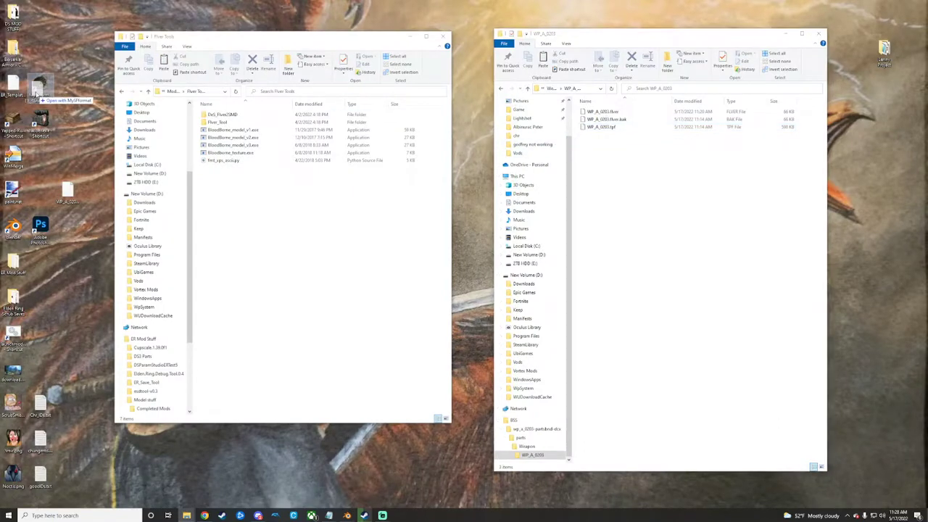
mouse_move(36, 93)
mouse_down()
mouse_move(15, 84)
mouse_move(39, 90)
mouse_up()
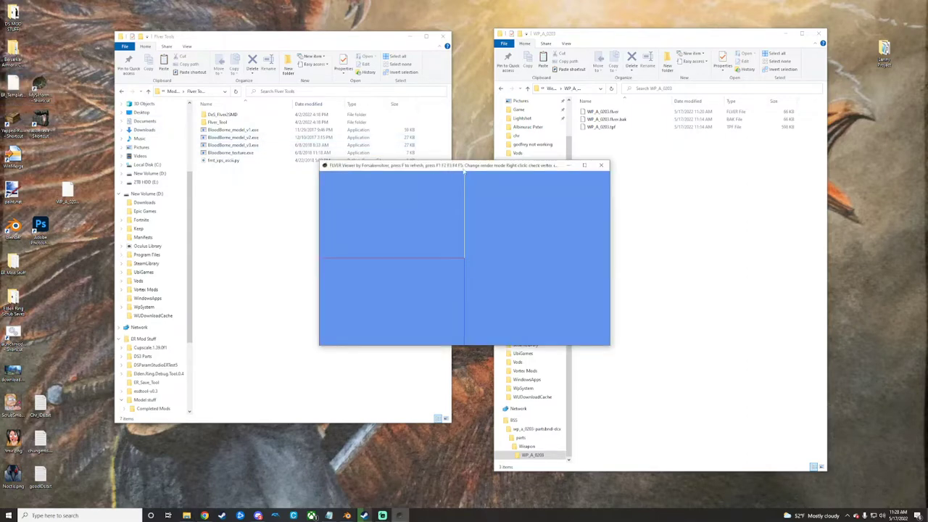
drag(588, 278, 633, 324)
drag(442, 103, 520, 183)
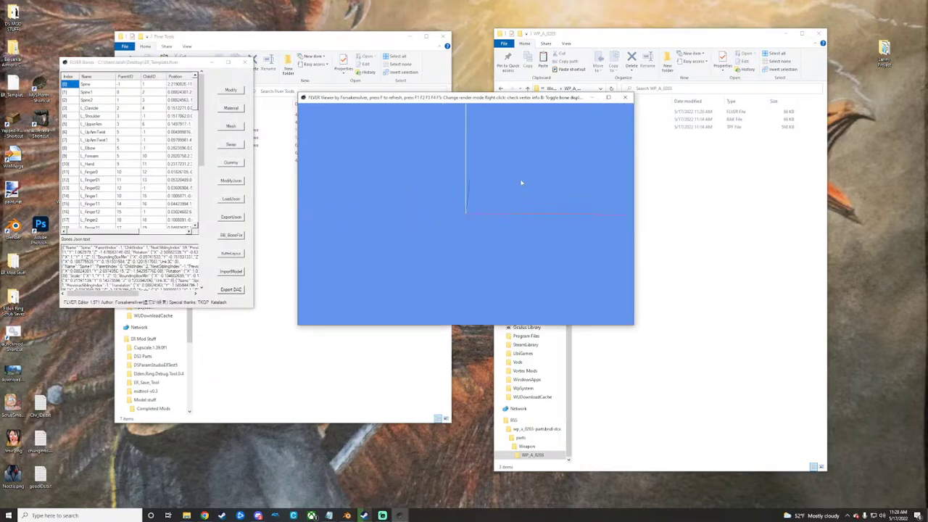
Import bs.fbx from the Desktop into the FLVER template
click(229, 273)
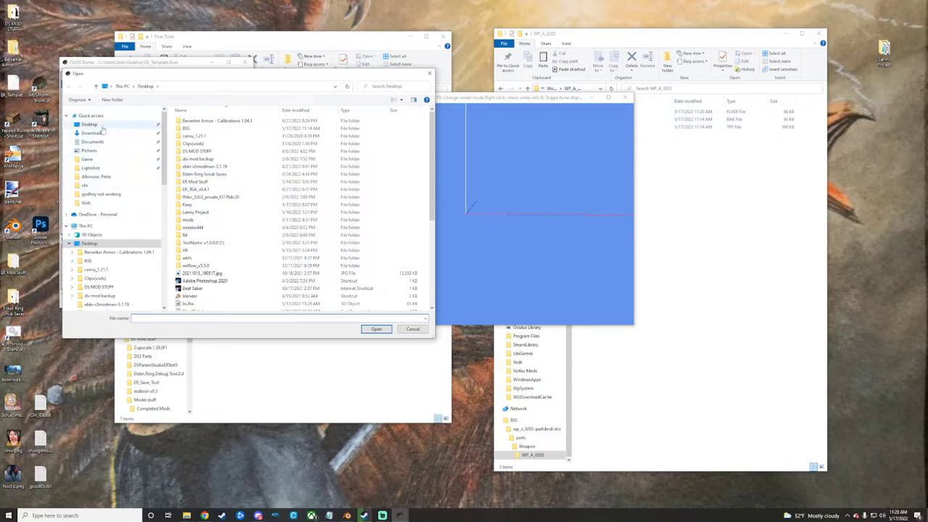
scroll(218, 189, down, 6)
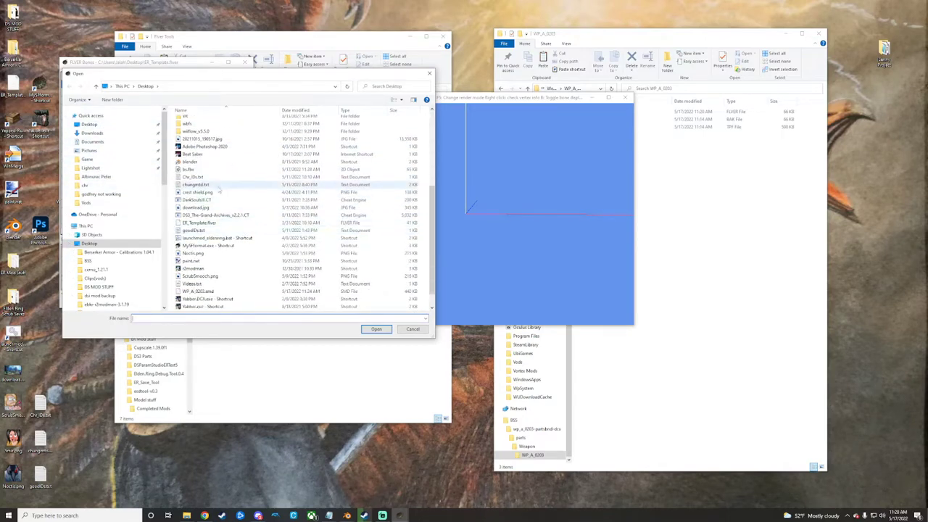
click(212, 169)
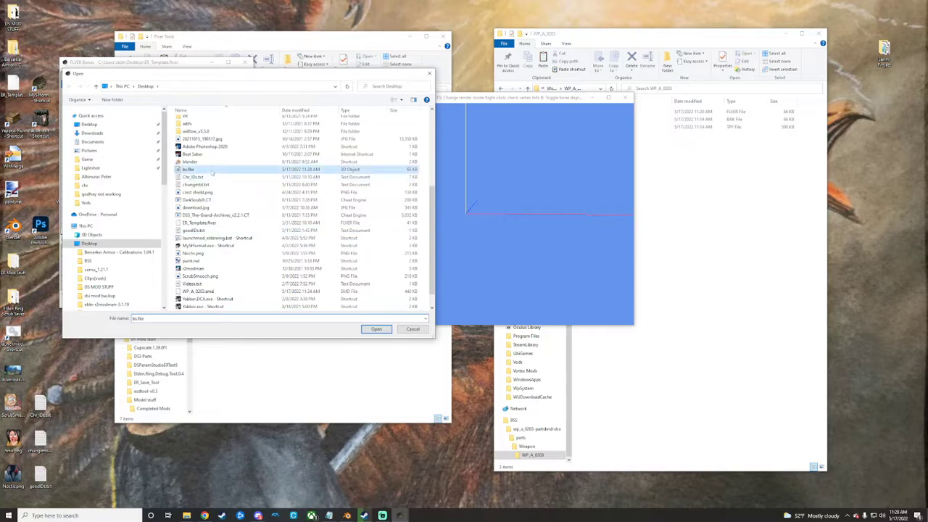
click(377, 328)
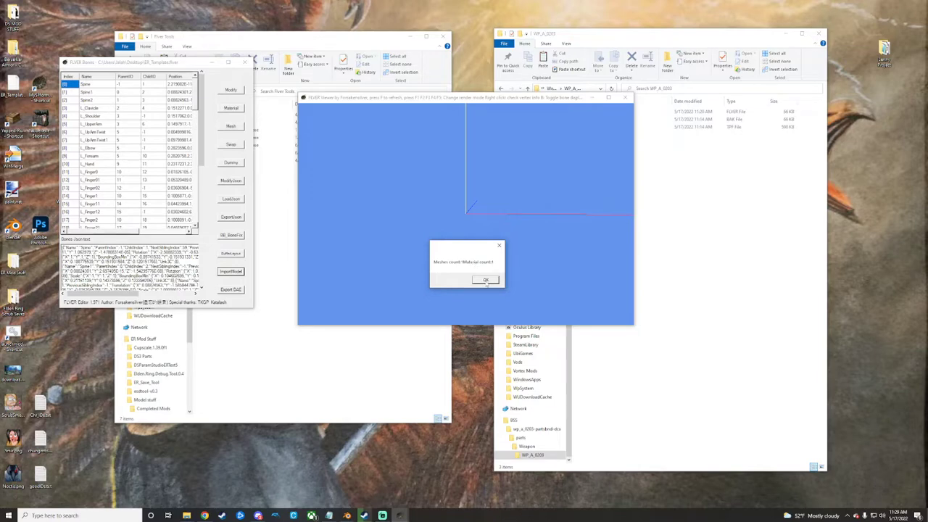
Accept the mesh count, keep Y/Z axes unswapped, answer the texture-path prompt, and set LOD level
click(486, 281)
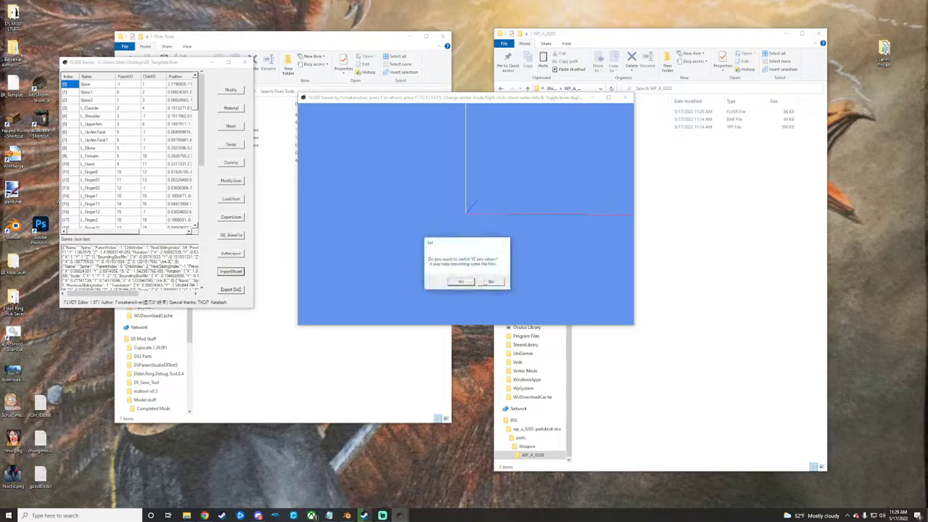
click(489, 282)
click(482, 281)
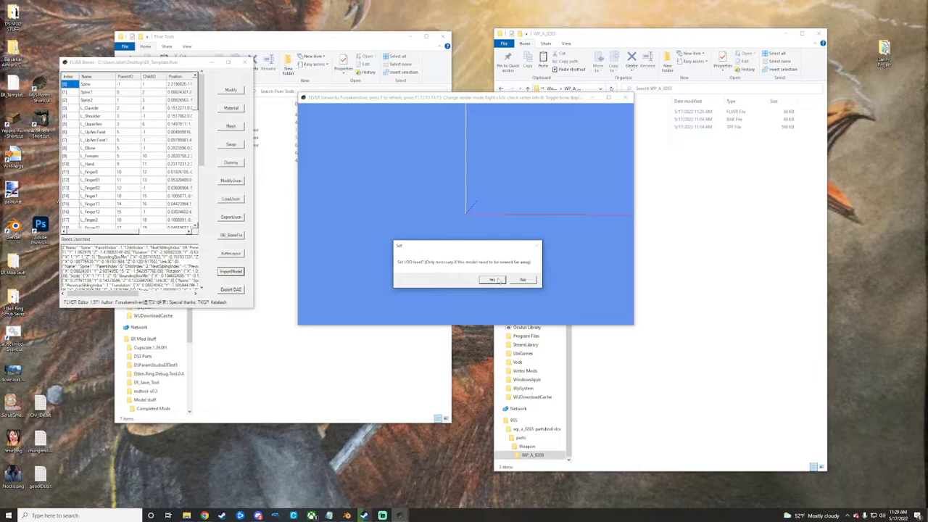
click(521, 280)
Inspect the imported sword from several angles and move the model viewer to the lower right
click(505, 280)
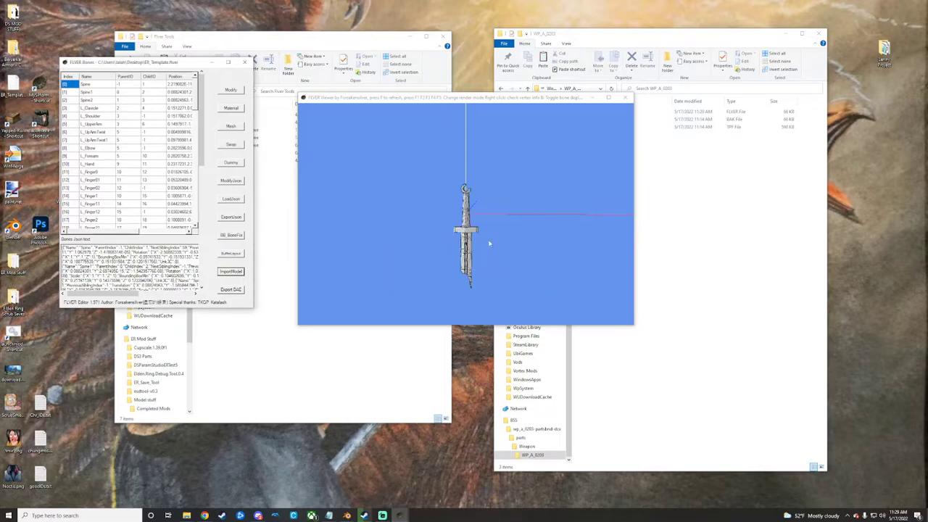
mouse_move(496, 257)
mouse_down()
mouse_move(411, 259)
mouse_move(496, 255)
mouse_up()
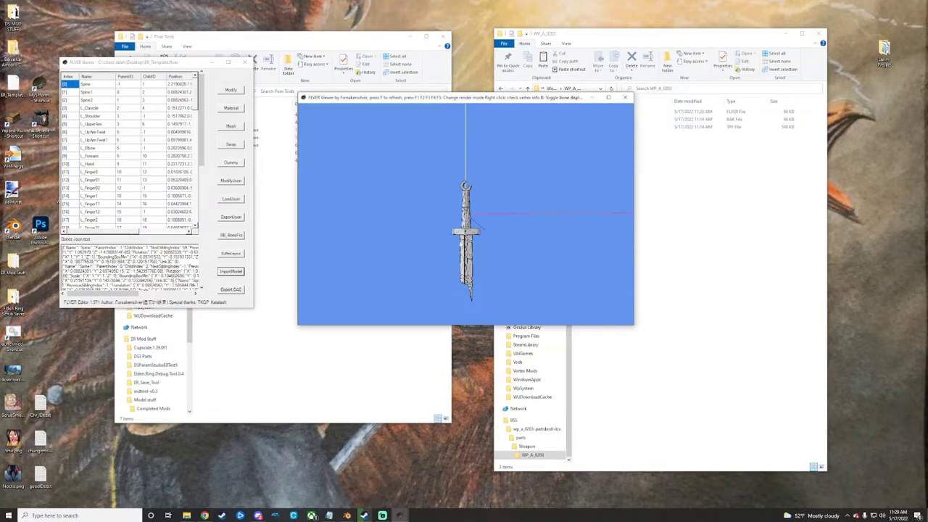
drag(398, 224, 429, 246)
drag(488, 99, 613, 181)
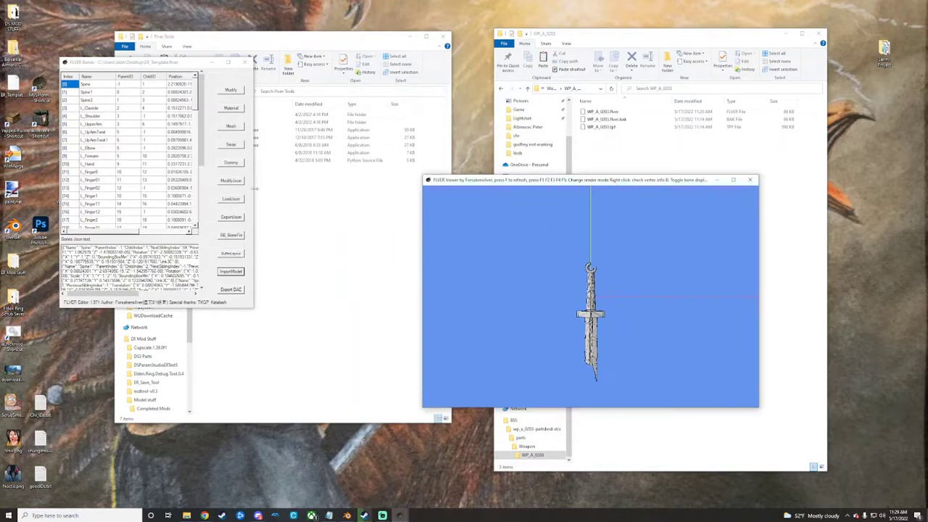